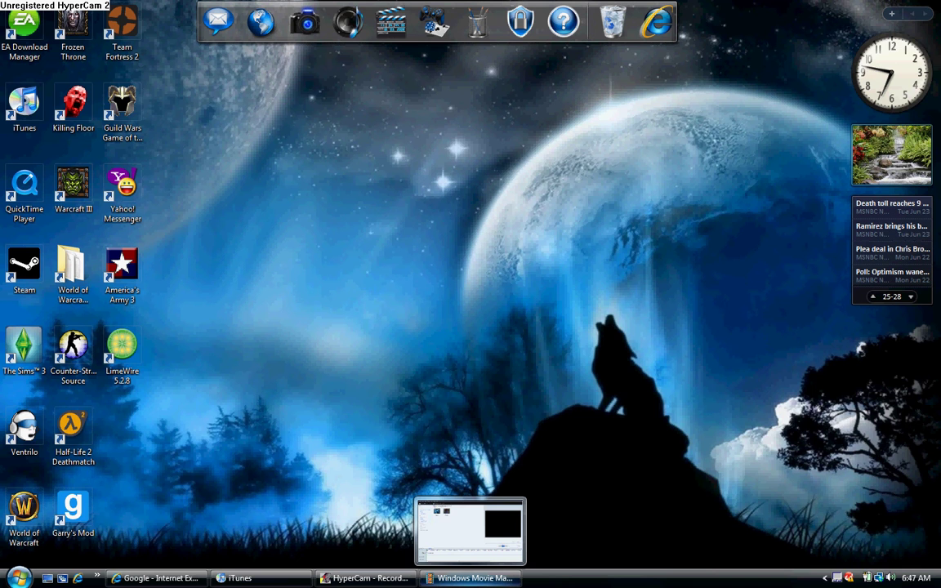
# - Restore the Windows Movie Maker window showing clip0022, 013824 and the empty timeline
pyautogui.click(469, 577)
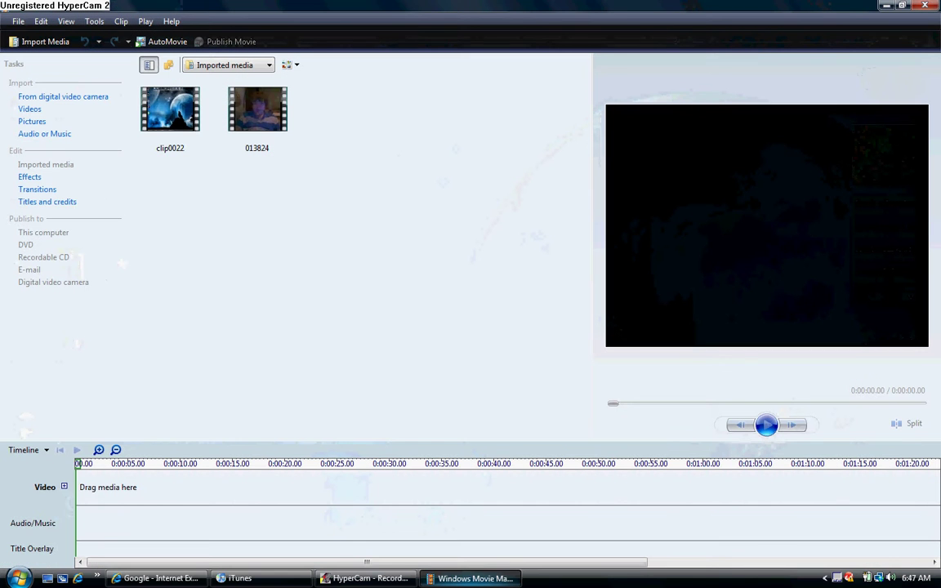
# - In iTunes, view and close the Get Info details for Daft Punk's Technologic
pyautogui.click(276, 582)
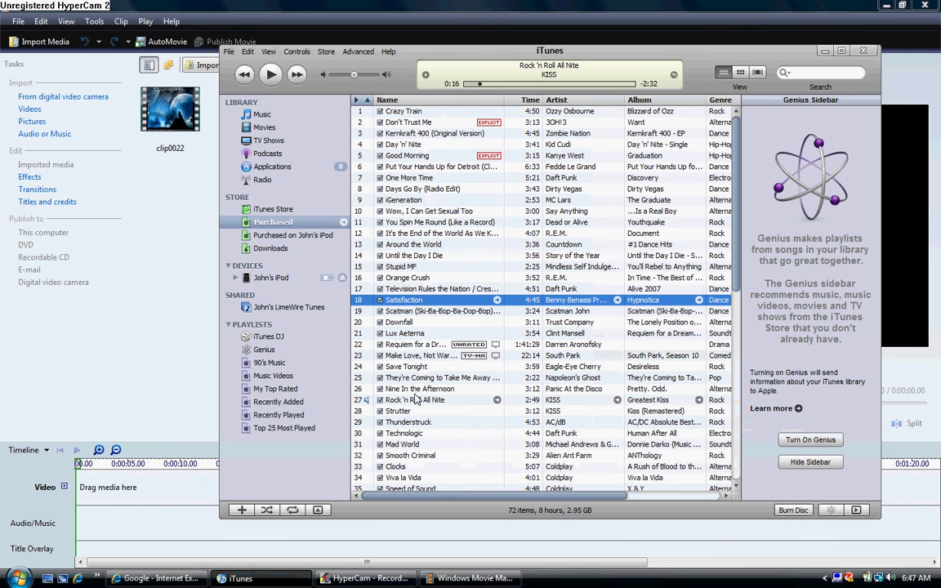
pyautogui.click(422, 433)
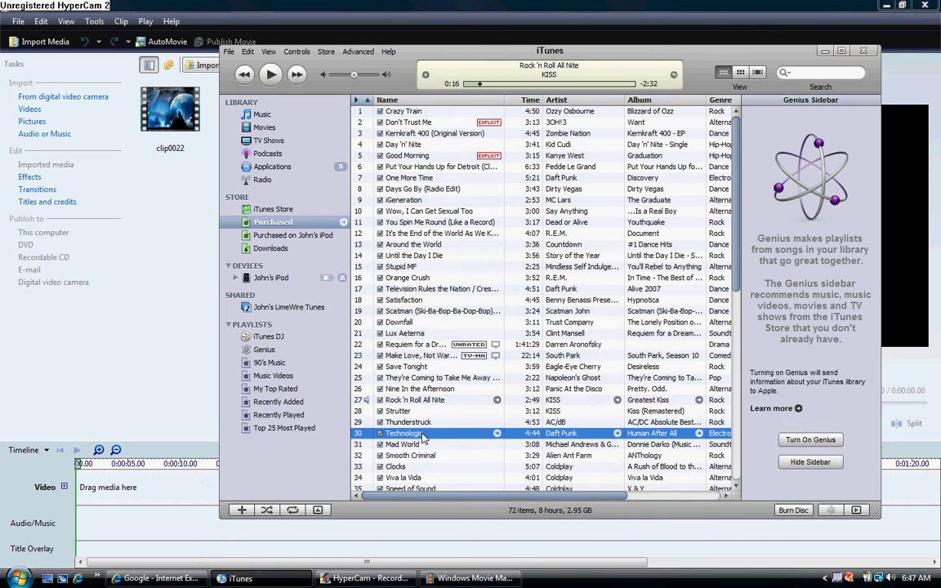
pyautogui.rightClick(423, 434)
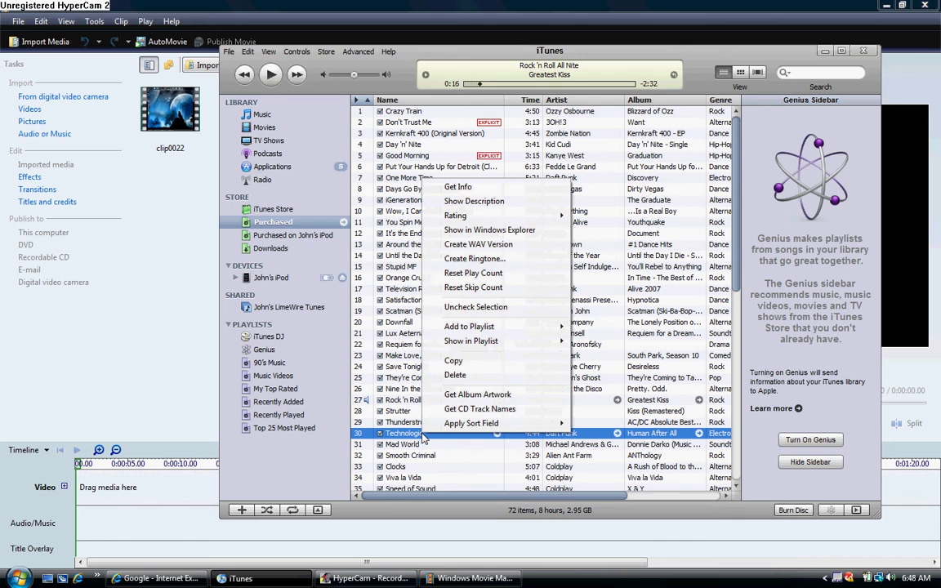
pyautogui.click(457, 187)
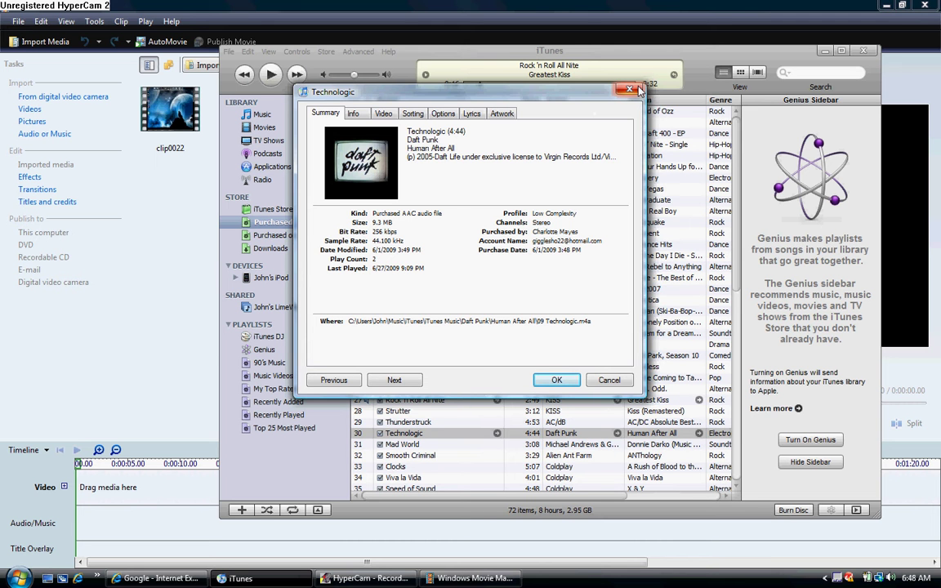
pyautogui.click(637, 90)
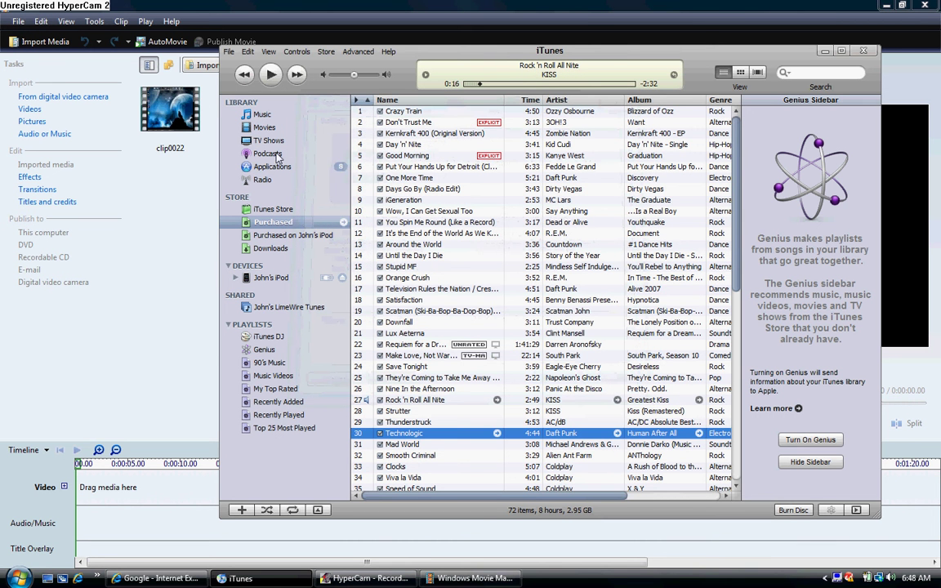
# - Set iTunes Import Settings to use the WAV Encoder on Automatic
pyautogui.click(247, 51)
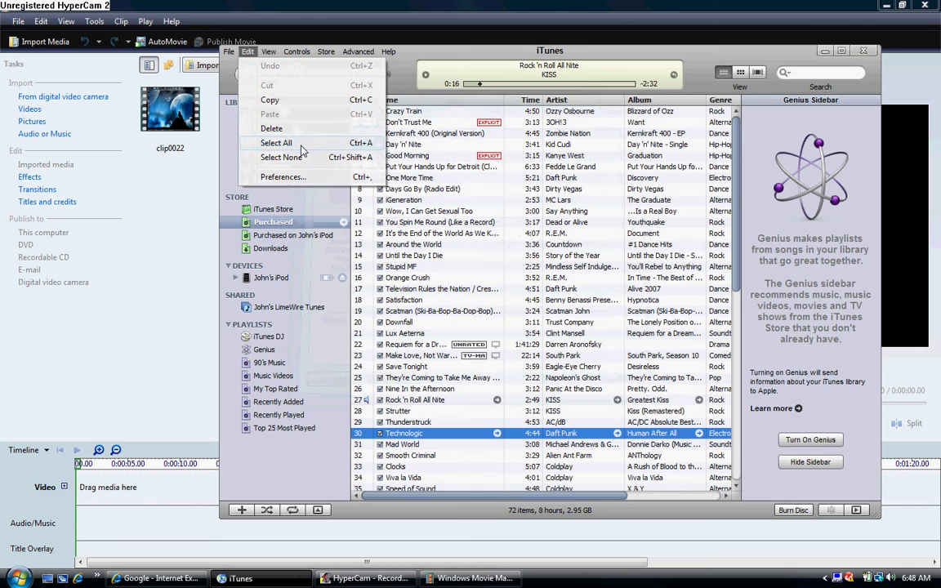
pyautogui.click(272, 176)
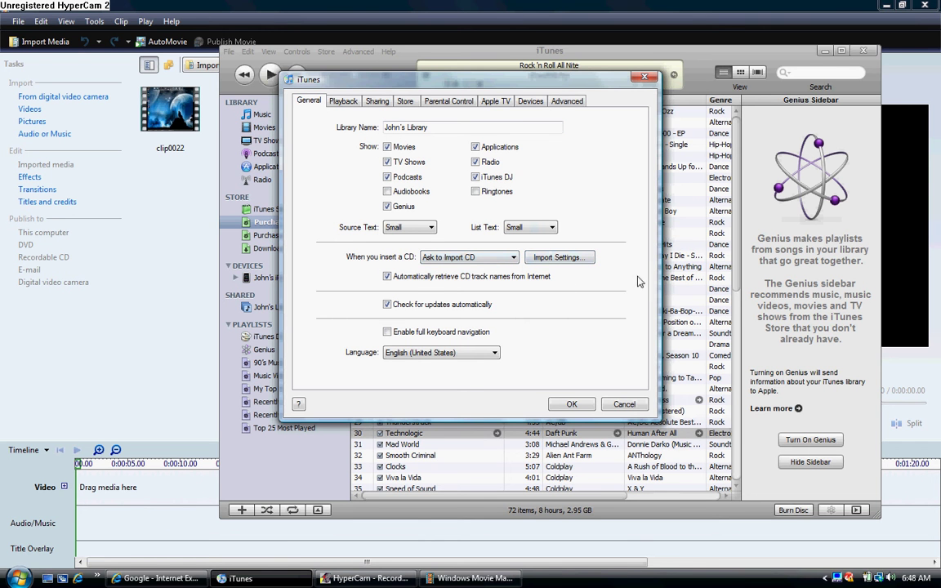
pyautogui.click(558, 257)
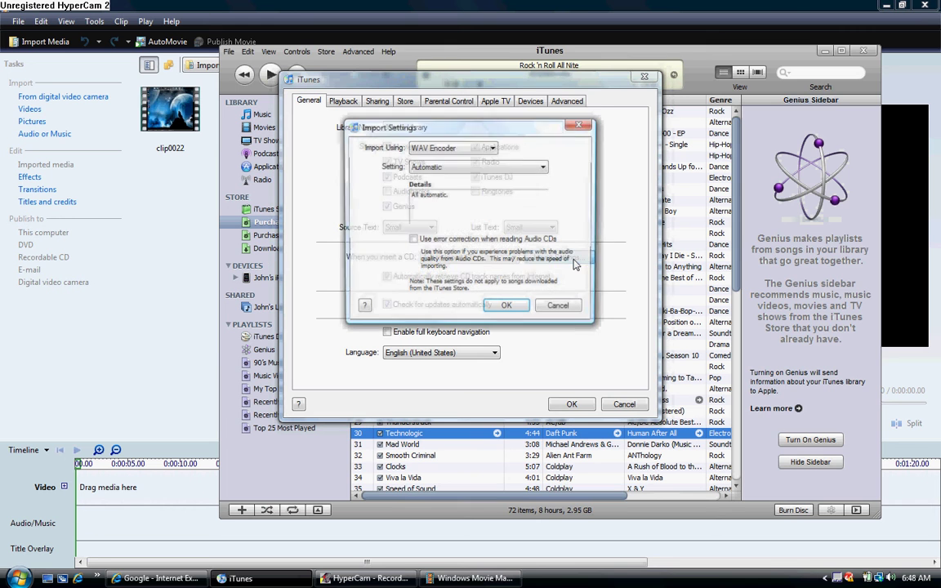
pyautogui.click(491, 149)
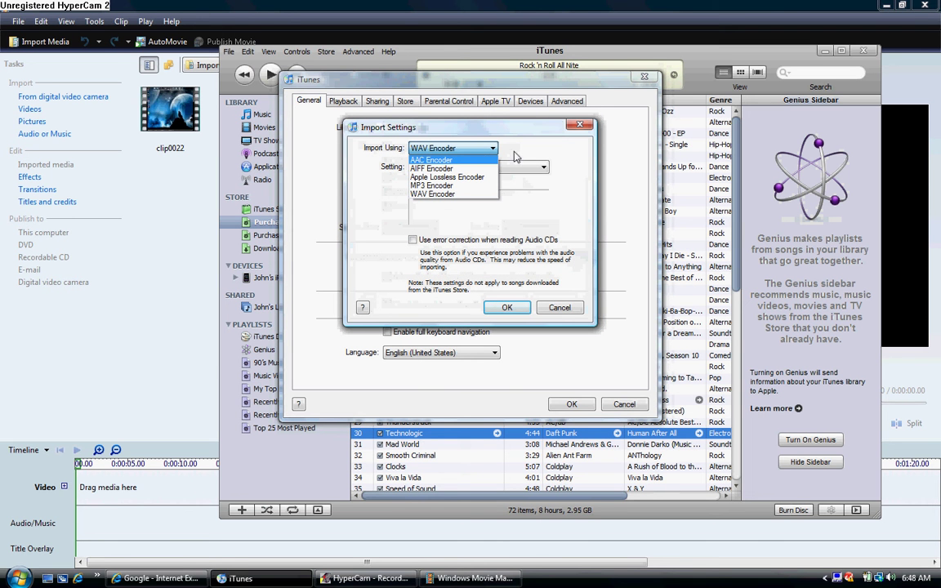
pyautogui.click(490, 195)
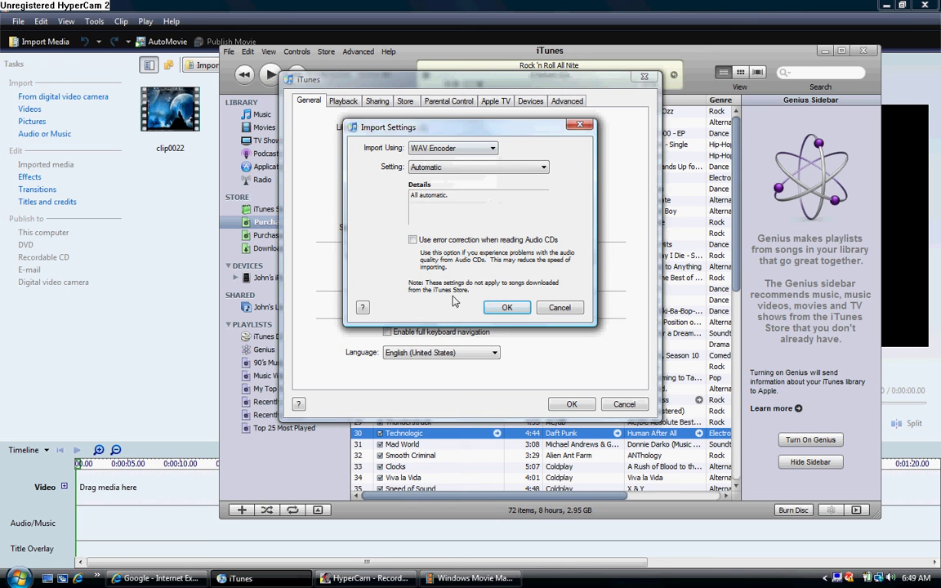
pyautogui.click(508, 308)
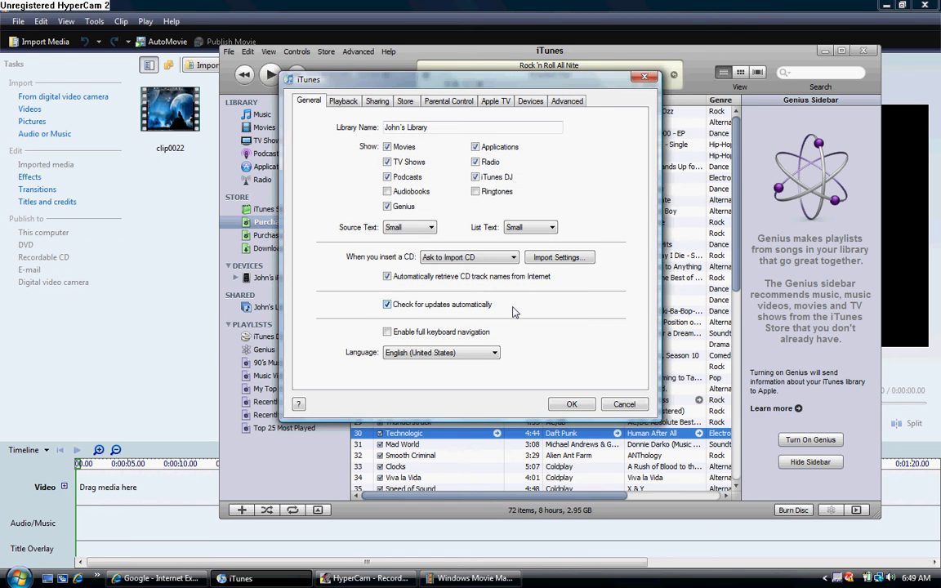
# - Close Preferences, create a WAV version of Technologic, and return to Movie Maker
pyautogui.press('Return')
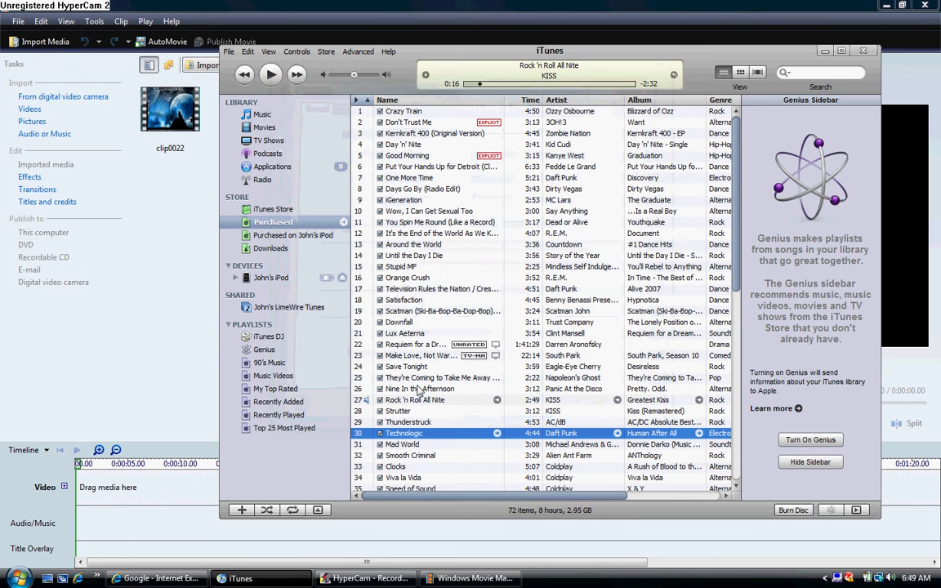
pyautogui.rightClick(415, 440)
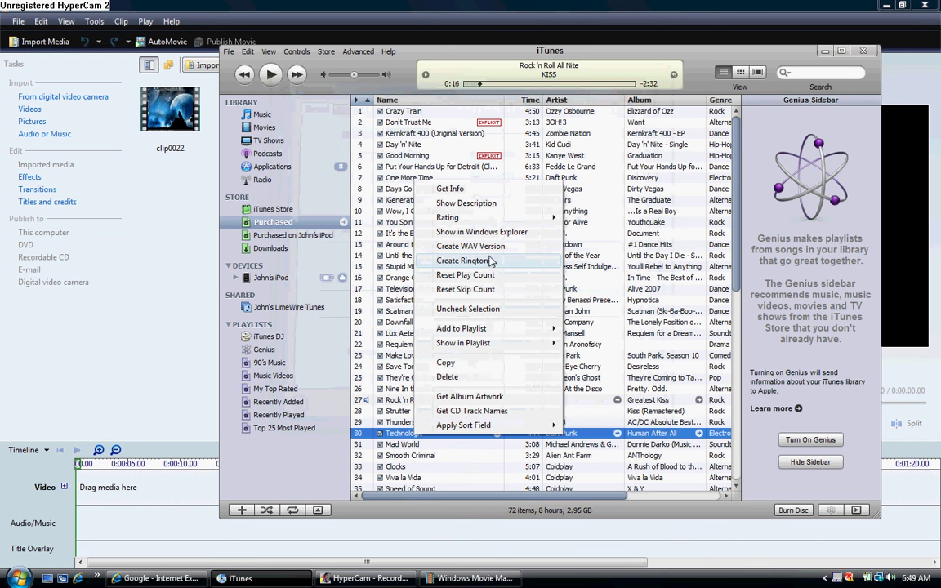
pyautogui.click(489, 245)
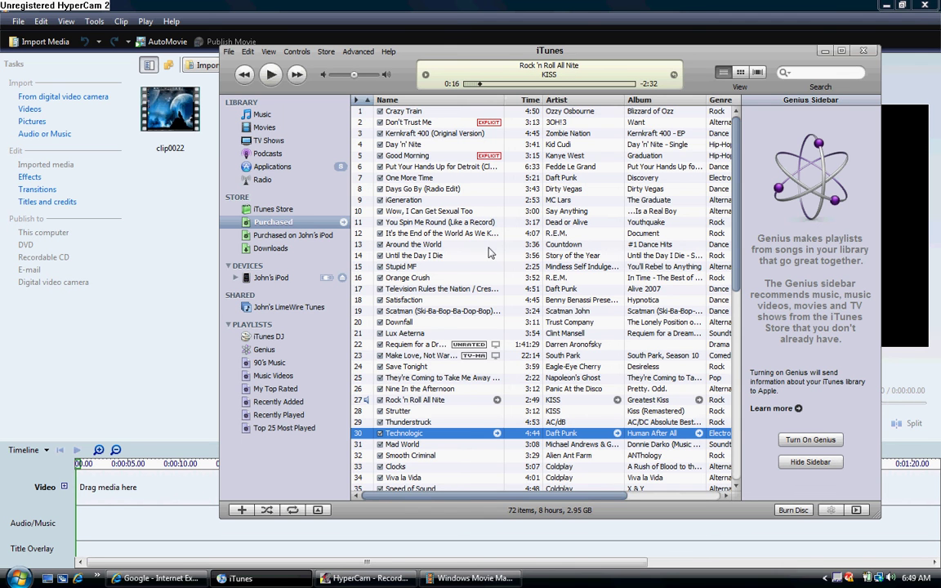
pyautogui.click(181, 350)
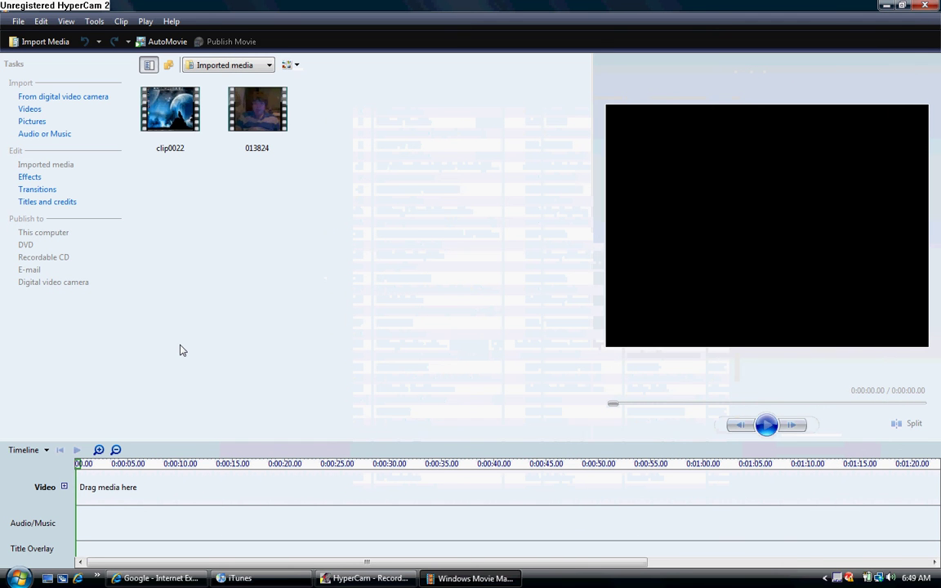
# - Import '09 Technologic' from Music > iTunes > iTunes Music > Daft Punk > Human After All
pyautogui.click(62, 135)
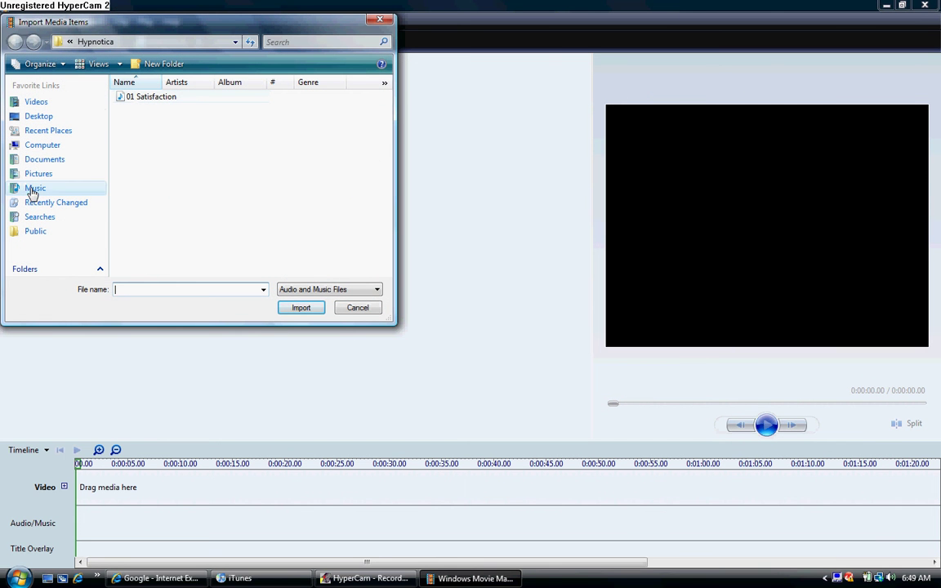
pyautogui.click(33, 190)
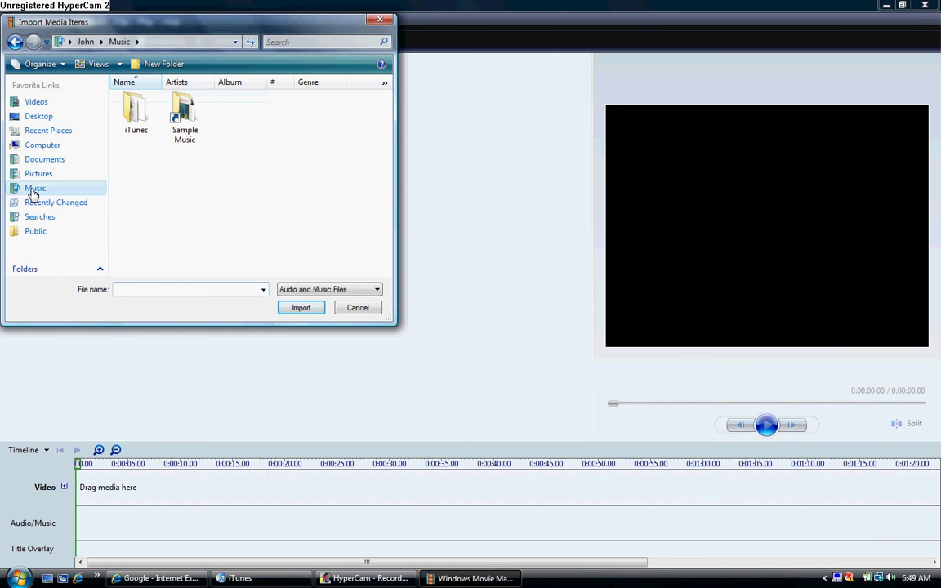
pyautogui.doubleClick(139, 122)
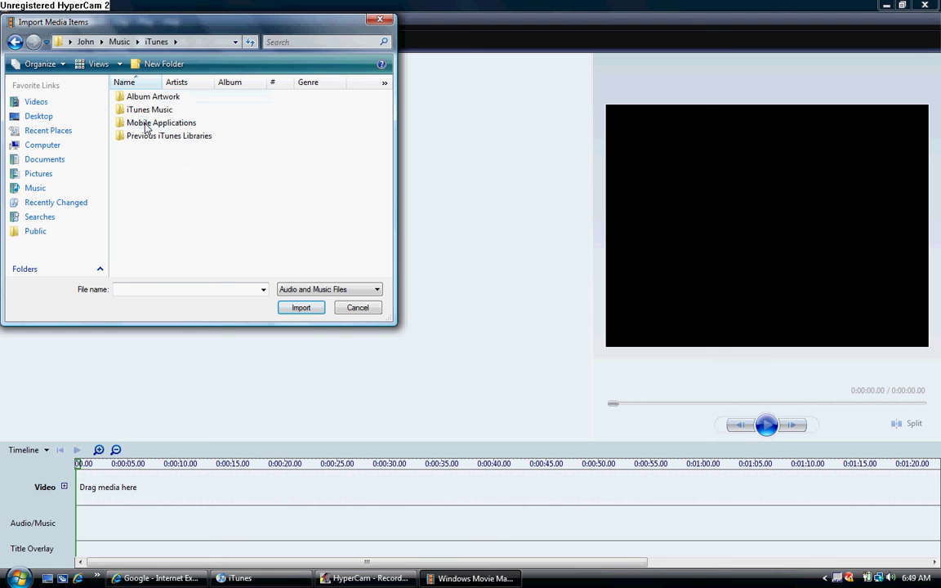
pyautogui.doubleClick(144, 114)
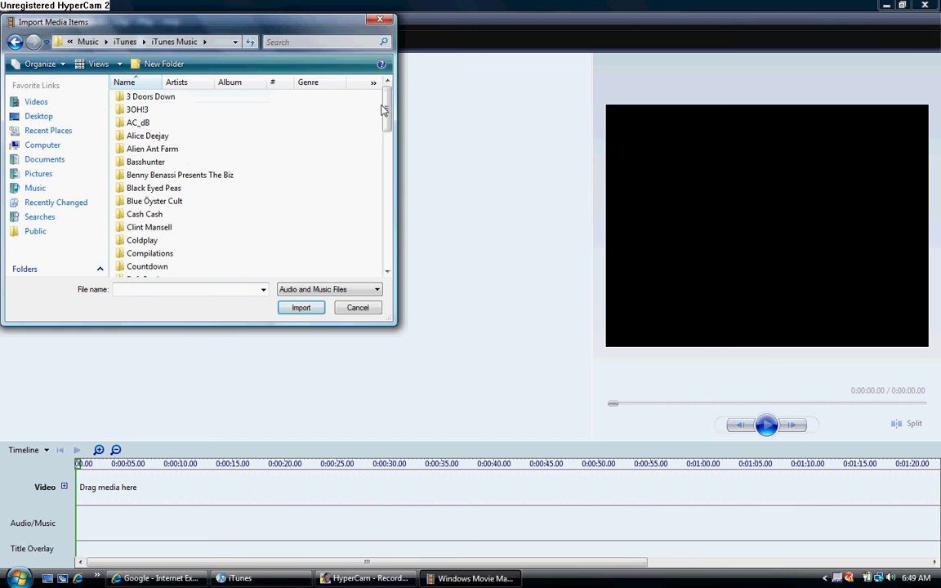
pyautogui.moveTo(388, 104)
pyautogui.mouseDown()
pyautogui.moveTo(388, 114)
pyautogui.moveTo(386, 103)
pyautogui.mouseUp()
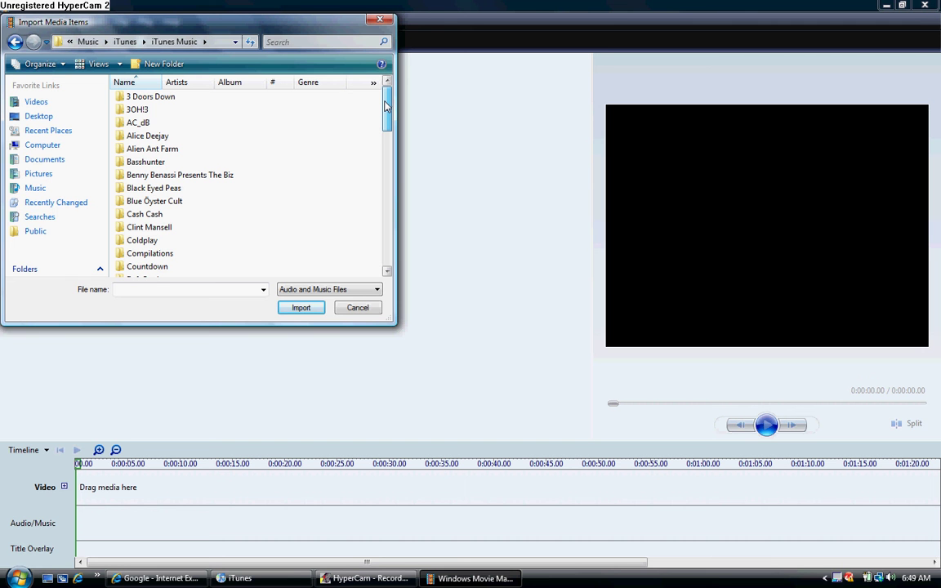
pyautogui.moveTo(387, 104); pyautogui.dragTo(387, 111)
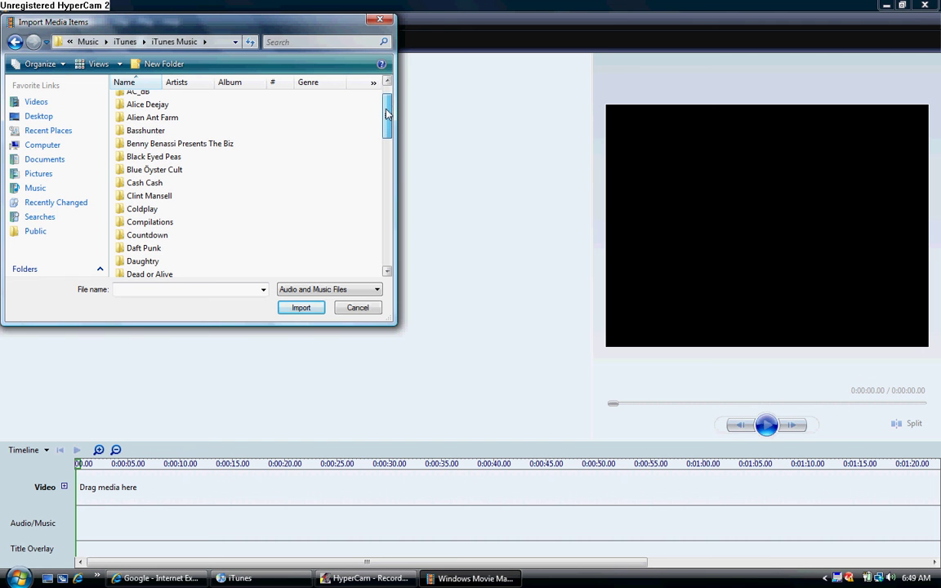
pyautogui.doubleClick(157, 247)
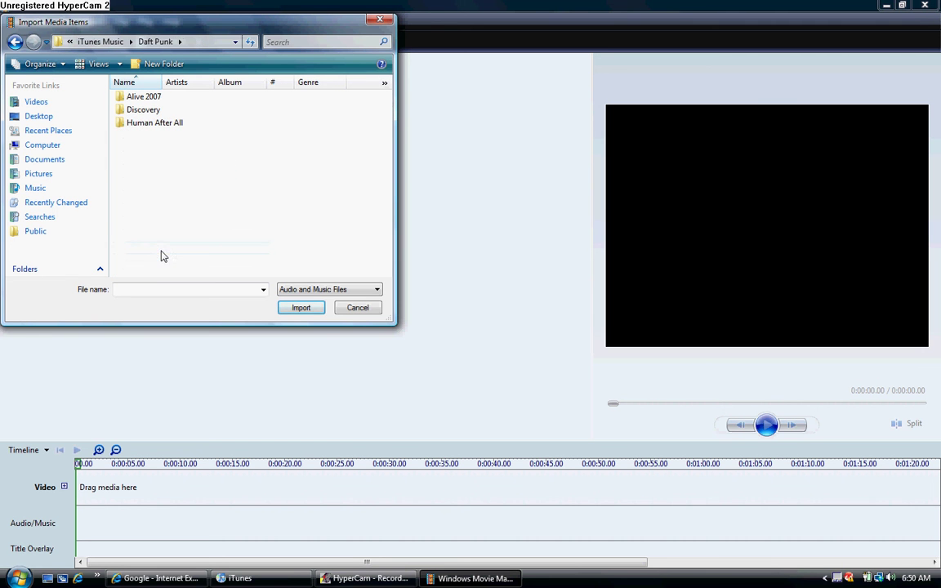
pyautogui.doubleClick(160, 123)
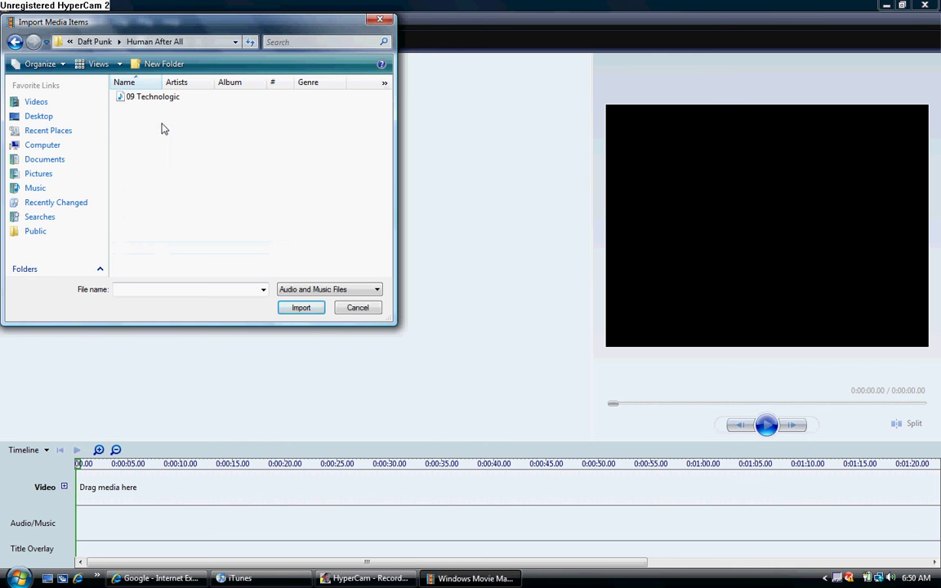
pyautogui.click(155, 99)
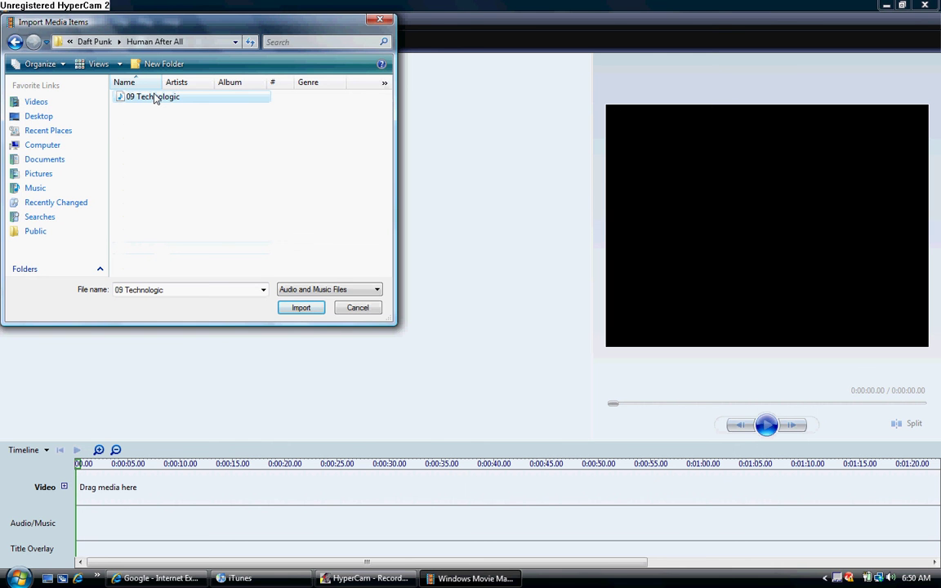
pyautogui.click(155, 98)
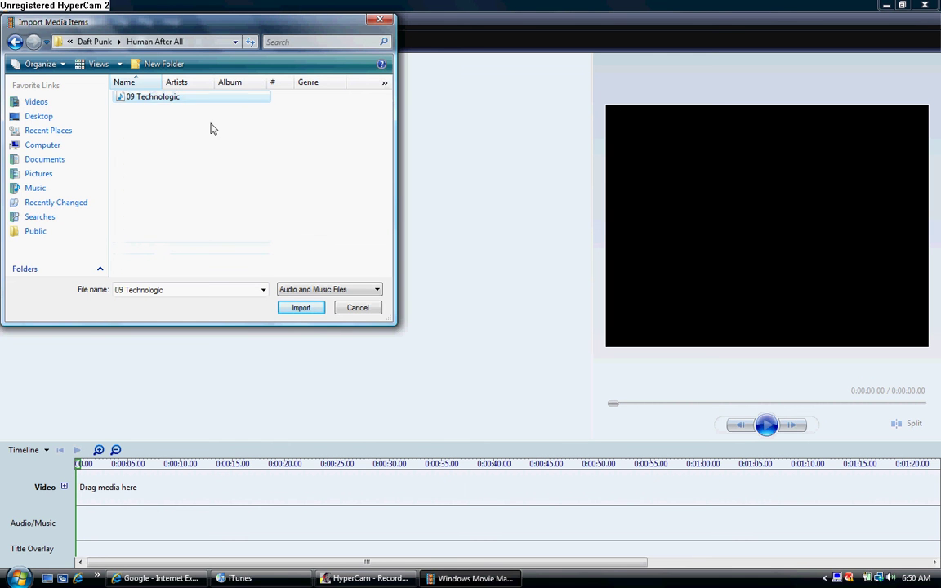
pyautogui.click(300, 308)
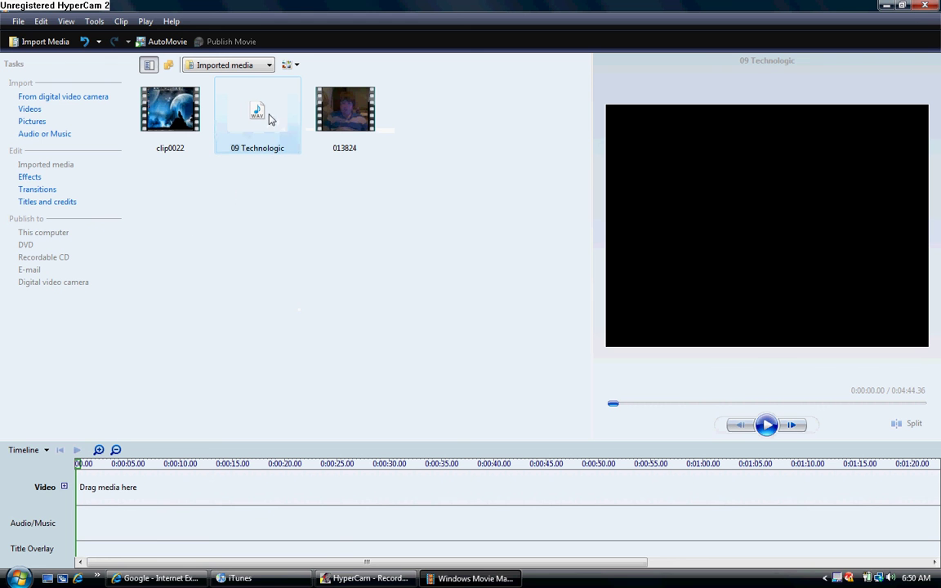
# - Place 09 Technologic on the audio track and clip0022 on the video track, then preview briefly
pyautogui.moveTo(269, 120)
pyautogui.mouseDown()
pyautogui.moveTo(191, 454)
pyautogui.moveTo(109, 511)
pyautogui.moveTo(78, 519)
pyautogui.mouseUp()
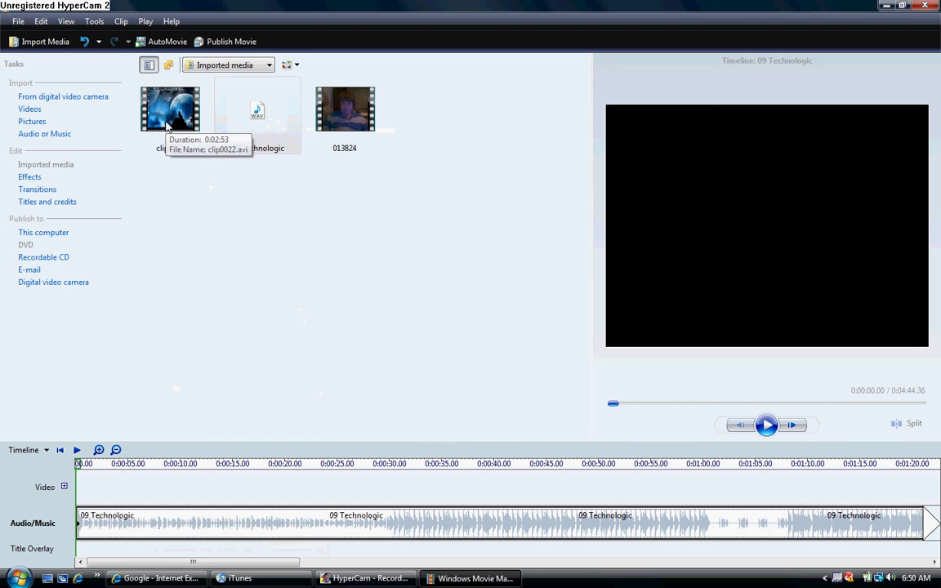
pyautogui.moveTo(167, 123)
pyautogui.mouseDown()
pyautogui.moveTo(98, 486)
pyautogui.moveTo(194, 490)
pyautogui.mouseUp()
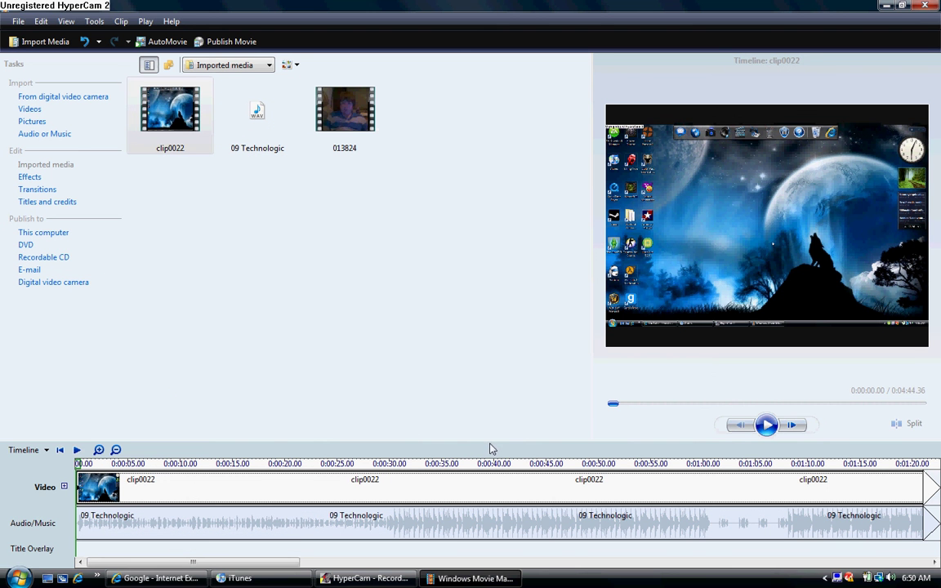
pyautogui.click(767, 433)
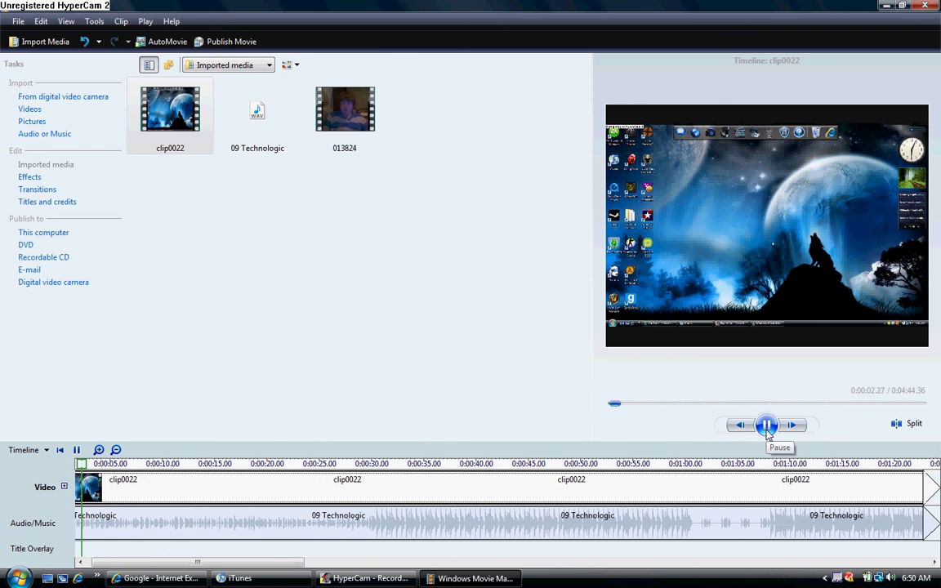
pyautogui.click(767, 433)
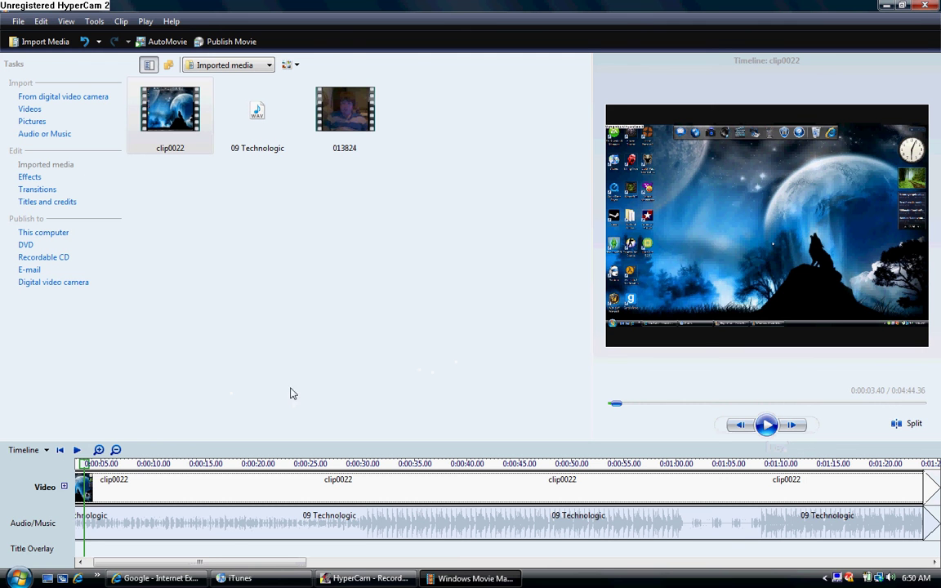
pyautogui.click(20, 22)
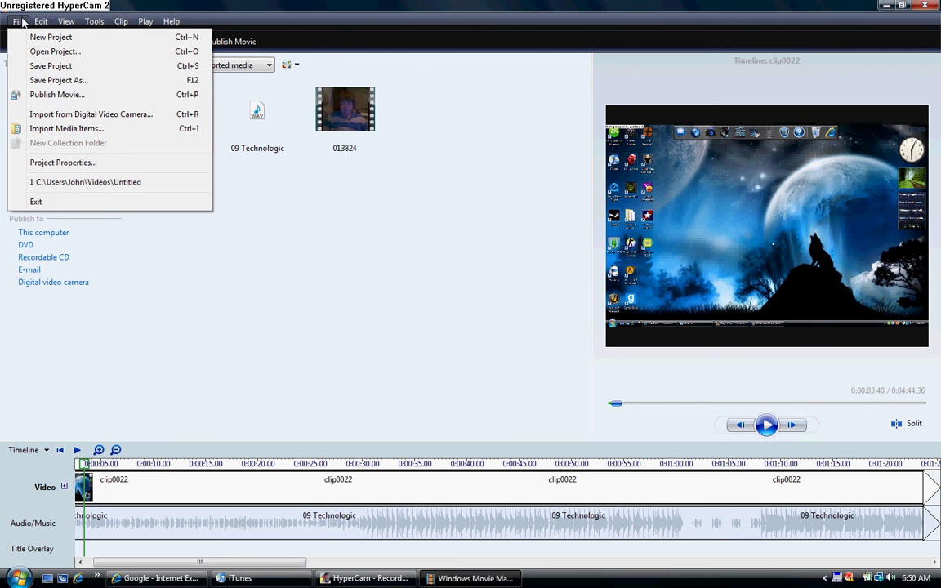
# - Dismiss the File menu without choosing a command
pyautogui.click(199, 6)
pyautogui.moveTo(215, 6)
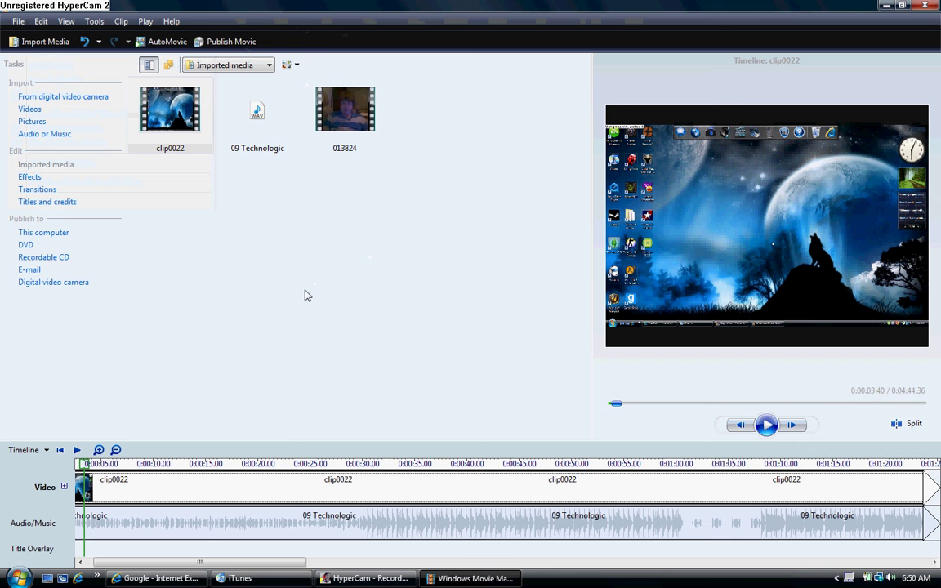